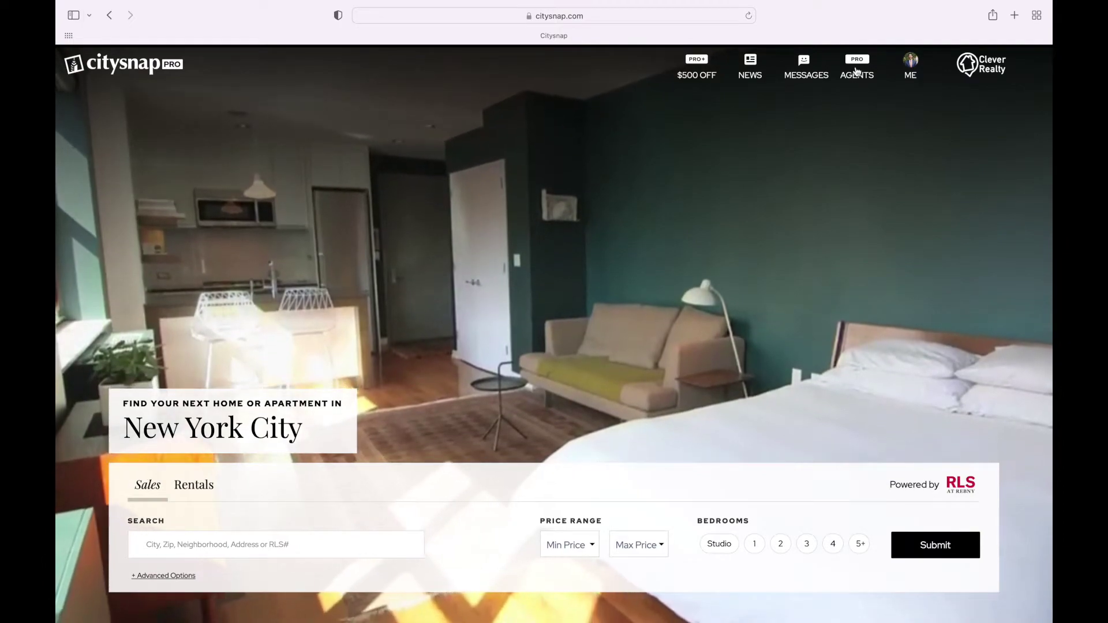
Open the AGENTS menu to show the Agent-Only Features panel.
click(855, 72)
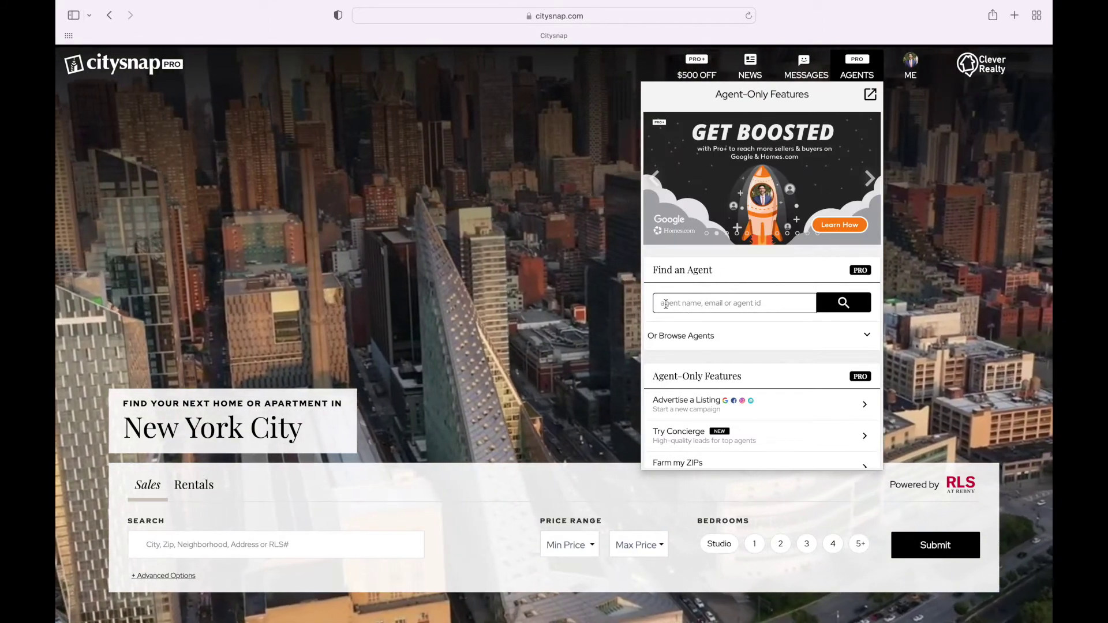
Expand 'Or Browse Agents' and choose the 'Agents in My Office' list.
click(676, 338)
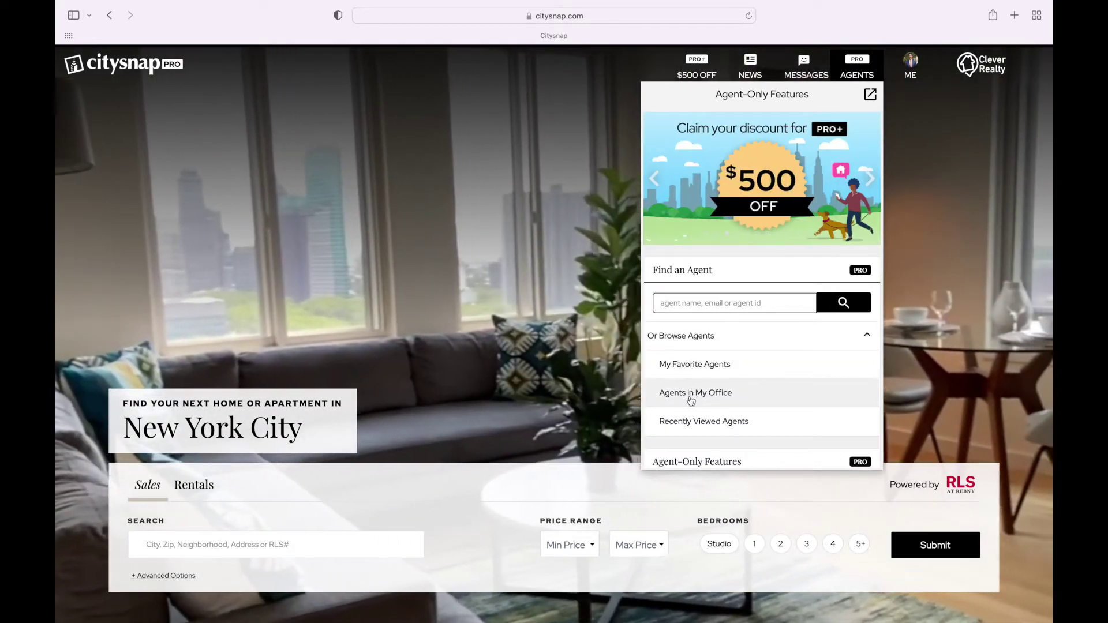
click(690, 395)
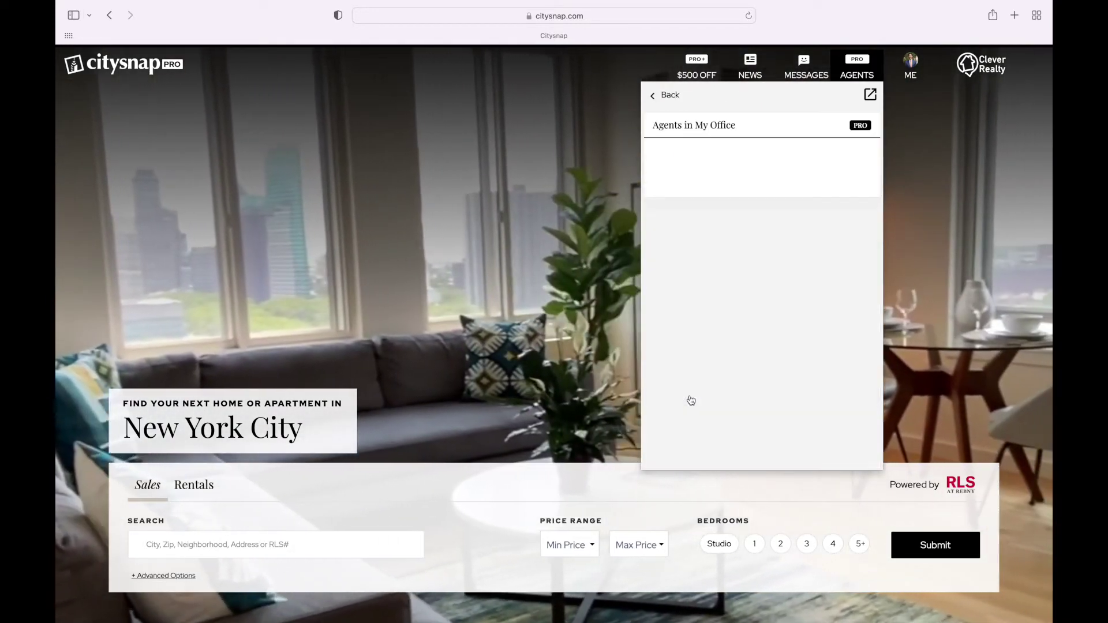